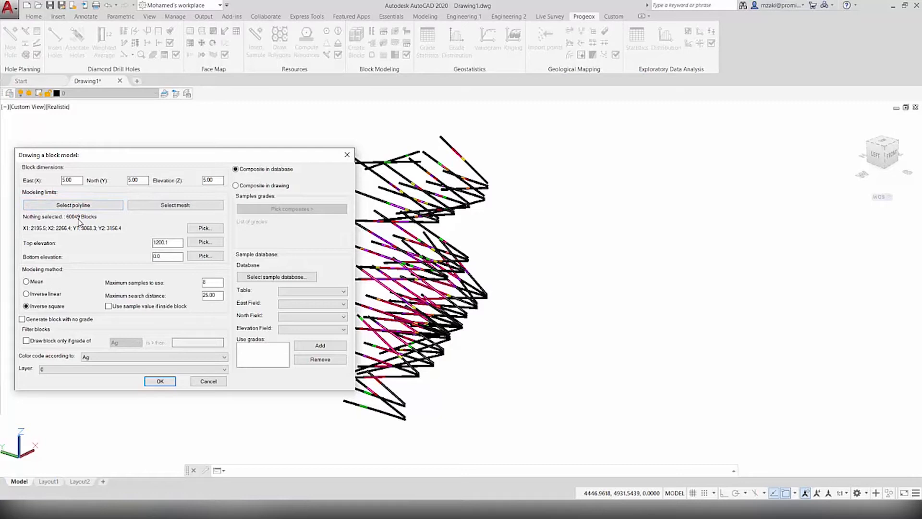
Define the horizontal modeling limits in top view around all drill holes, from about X 2194 to 2272 and Y 3065 to 3157
left_click(206, 229)
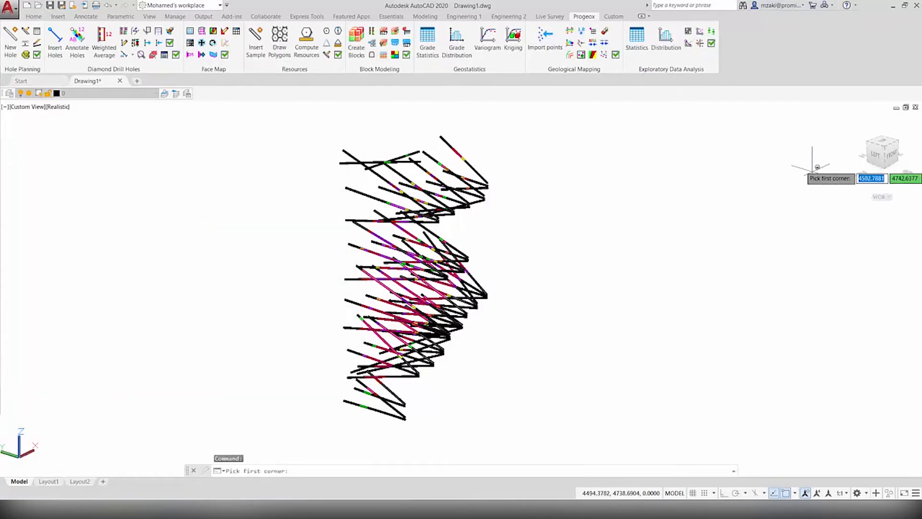
left_click(882, 145)
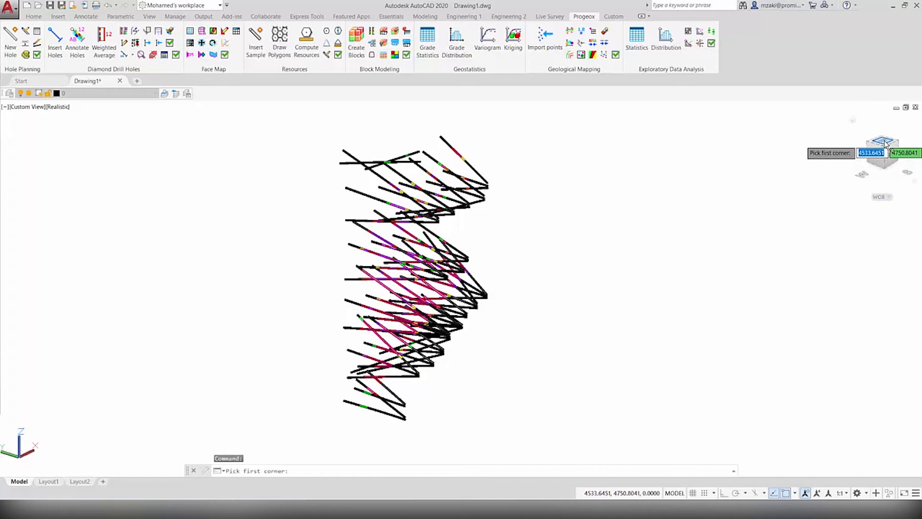
left_click(913, 130)
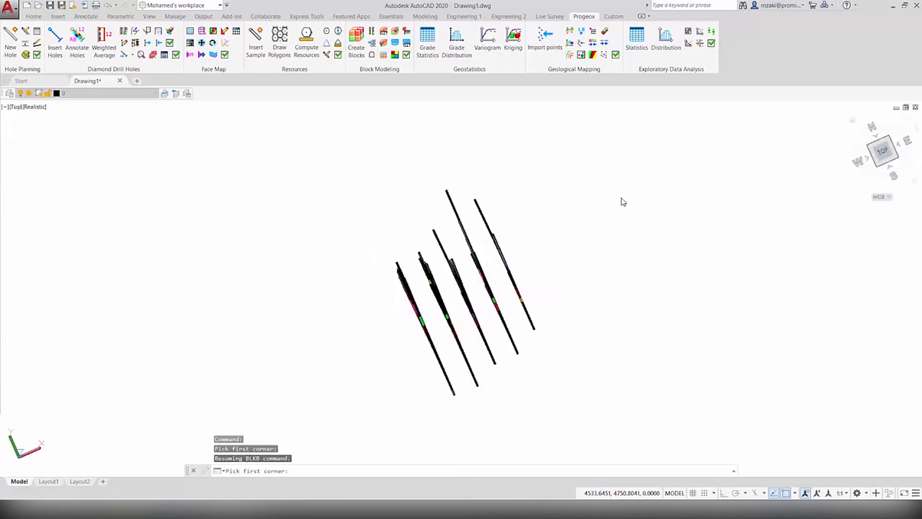
left_click(370, 179)
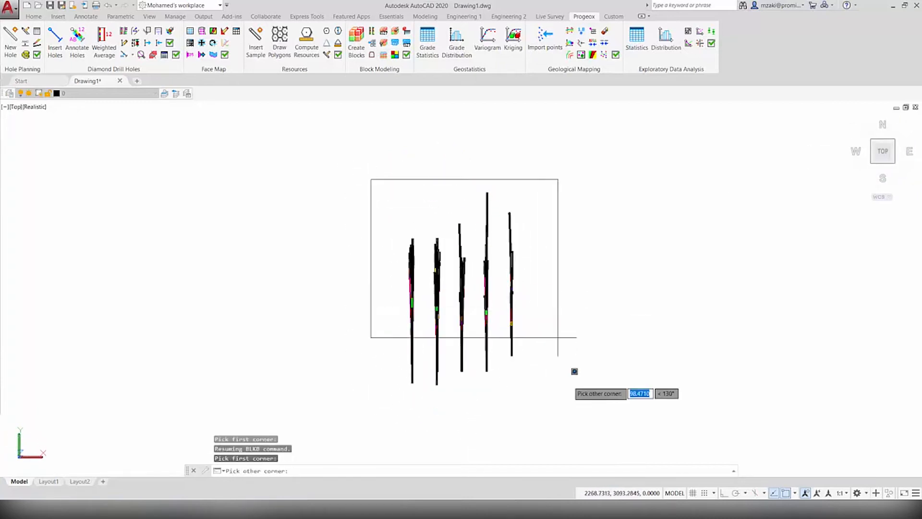
left_click(571, 401)
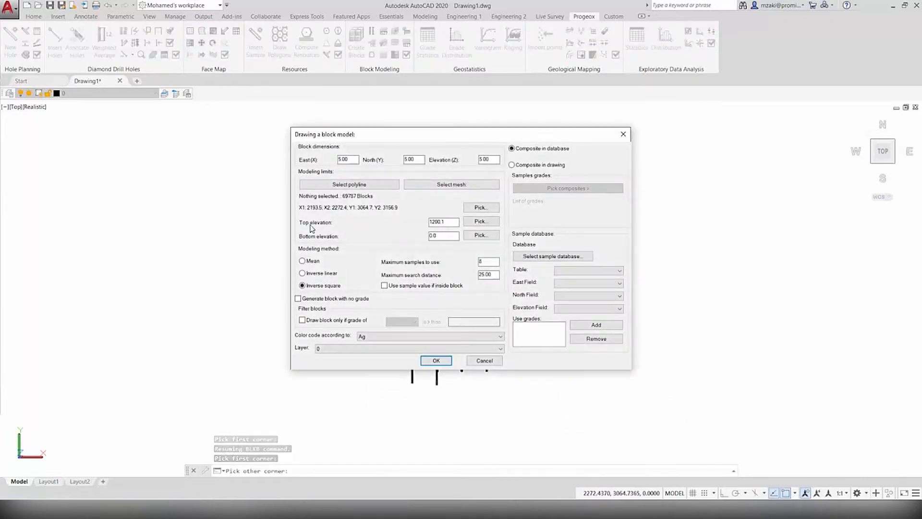
Set the block model's top elevation by picking the upper end of the highest drill hole in a side view
left_click(481, 221)
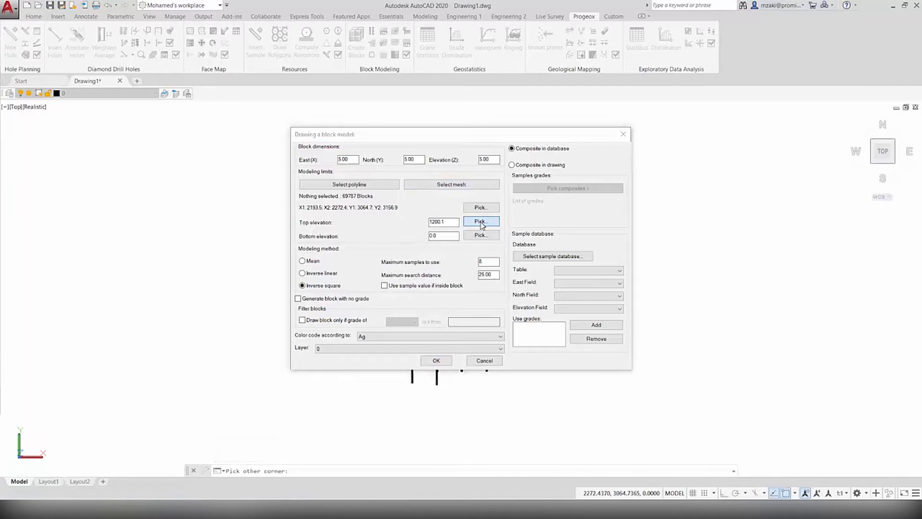
middle_click_drag(431, 219, 646, 101, "shift")
scroll(444, 197, "up", 3)
middle_click_drag(443, 202, 455, 228, "shift")
scroll(496, 200, "up", 4)
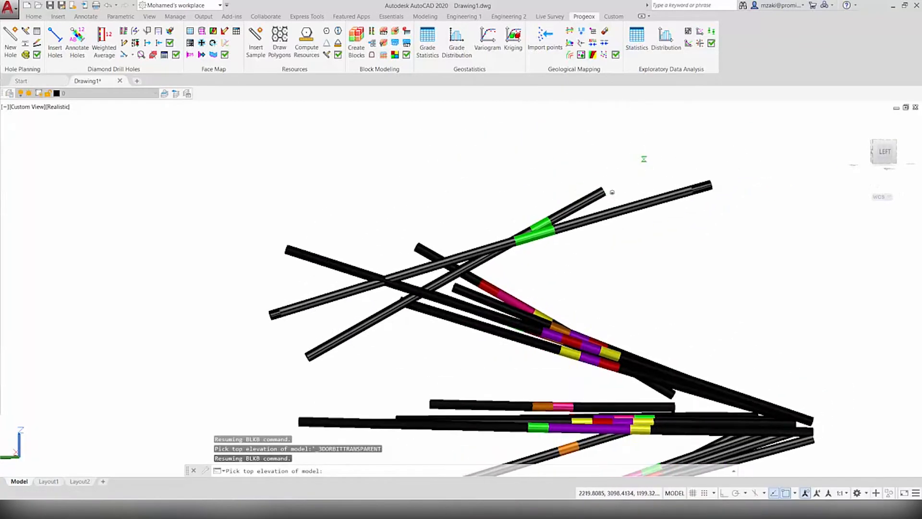
scroll(600, 192, "up", 5)
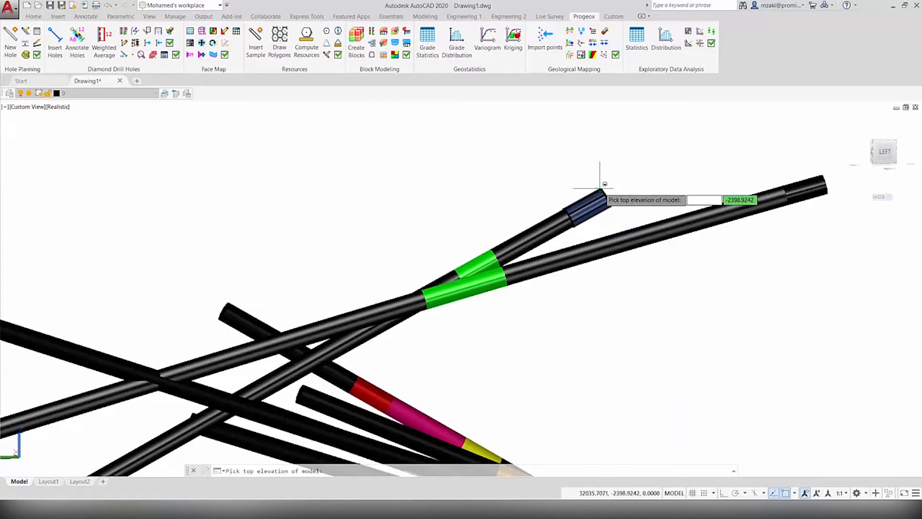
left_click(600, 188)
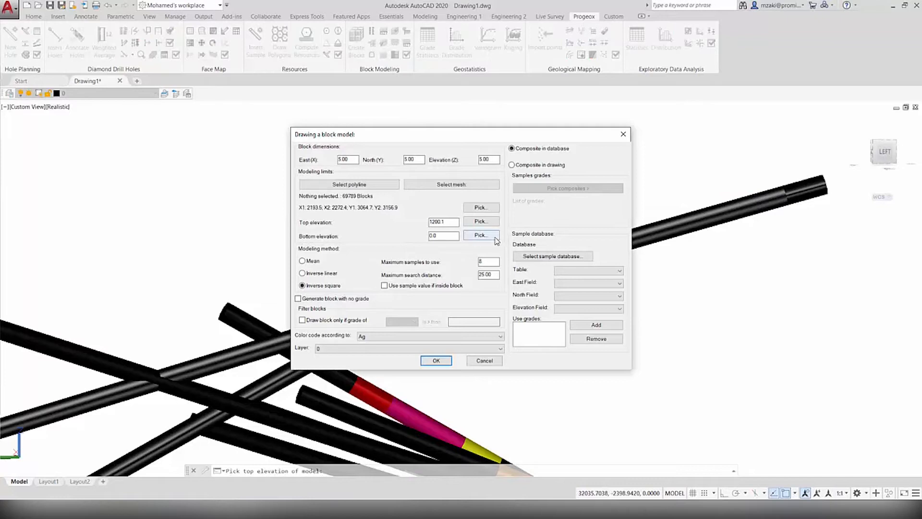
Set the block model's bottom elevation by picking the lower end of the deepest drill hole
left_click(481, 234)
scroll(458, 292, "down", 5)
scroll(452, 372, "up", 3)
scroll(432, 312, "up", 7)
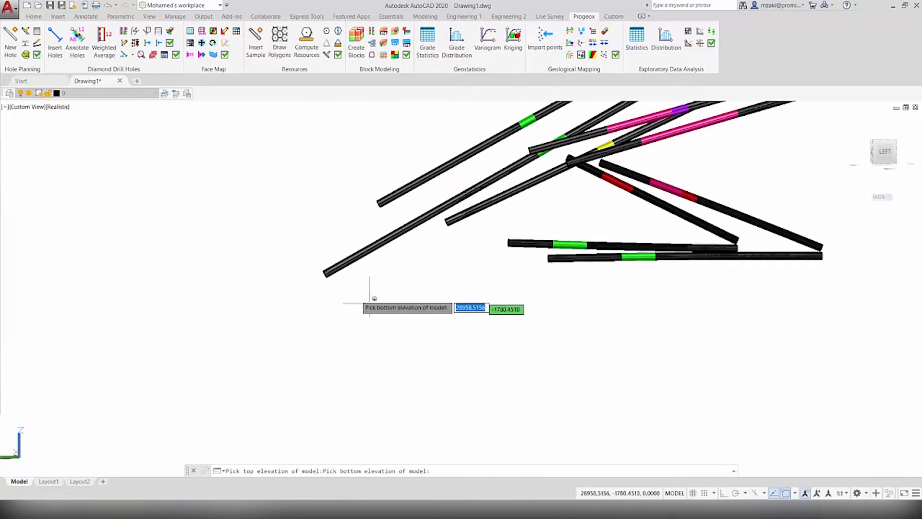
left_click(325, 273)
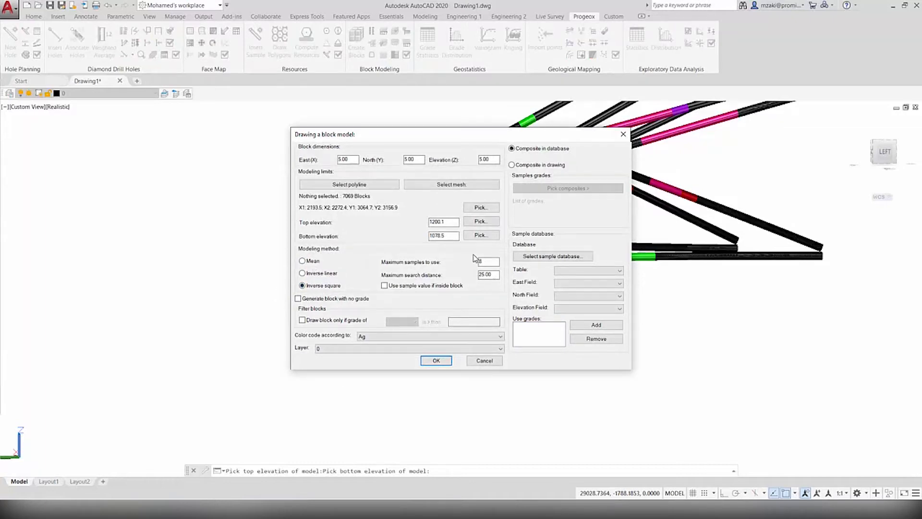
Set the maximum search distance to 15, color code the blocks according to Au, and keep them on layer 0
left_click_drag(421, 143, 191, 157)
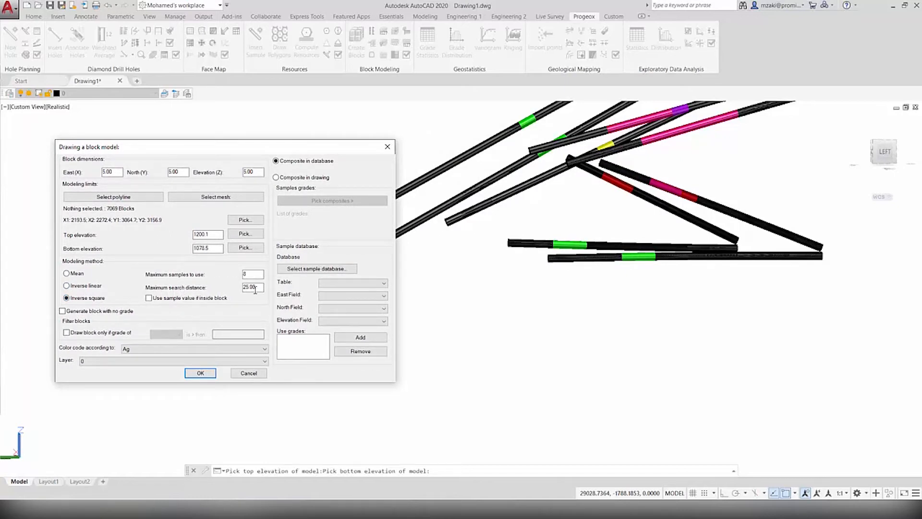
left_click_drag(261, 289, 241, 287)
type("15")
left_click(130, 349)
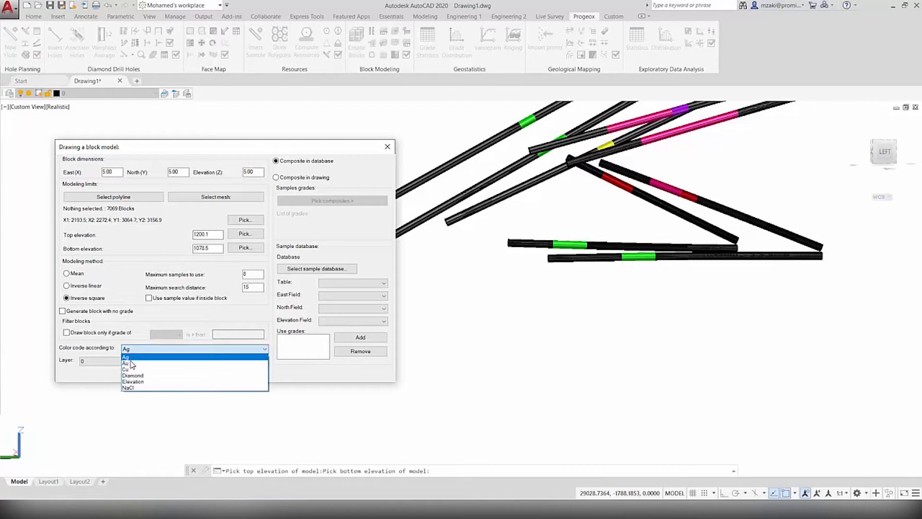
left_click(134, 365)
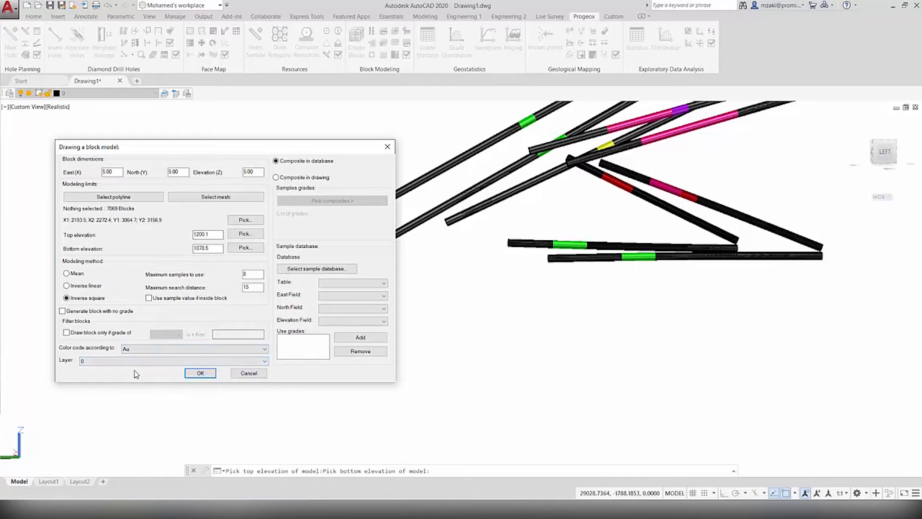
left_click(89, 360)
left_click(90, 363)
Use composites in the drawing as the sample source and select all the drill hole composites
left_click(290, 179)
left_click(343, 205)
scroll(619, 262, "down", 5)
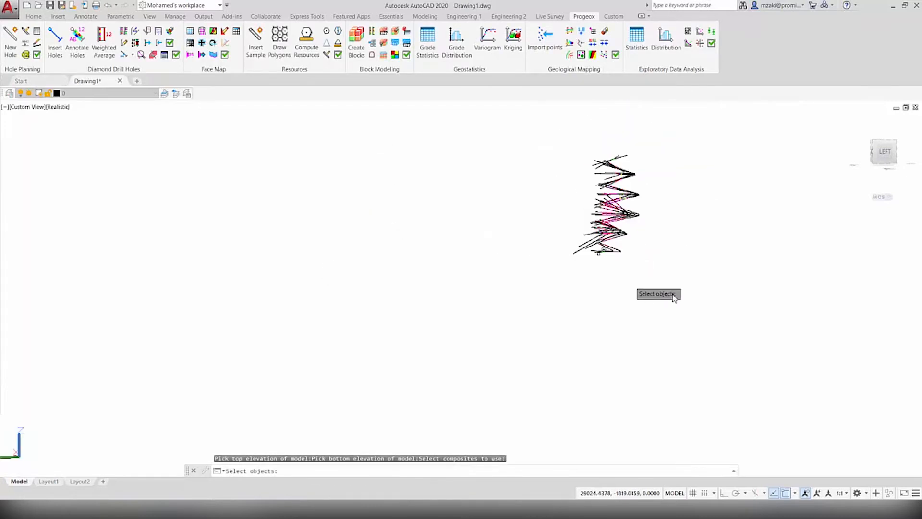
left_click(677, 296)
left_click(527, 137)
middle_click_drag(643, 251, 768, 244, "shift")
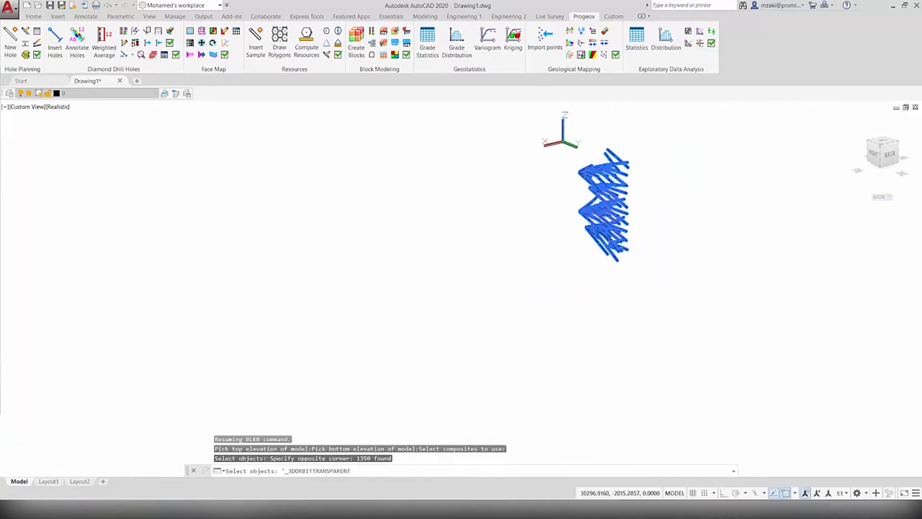
middle_click_drag(635, 185, 605, 214)
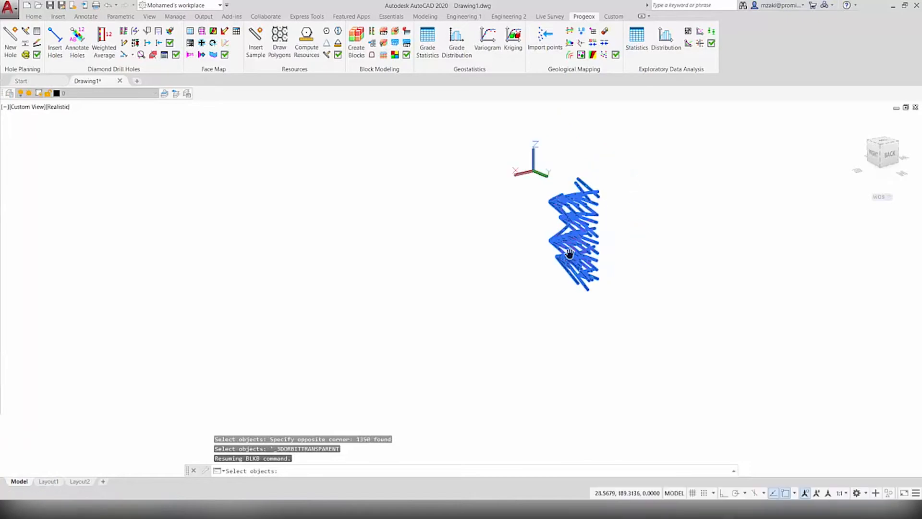
scroll(576, 256, "up", 3)
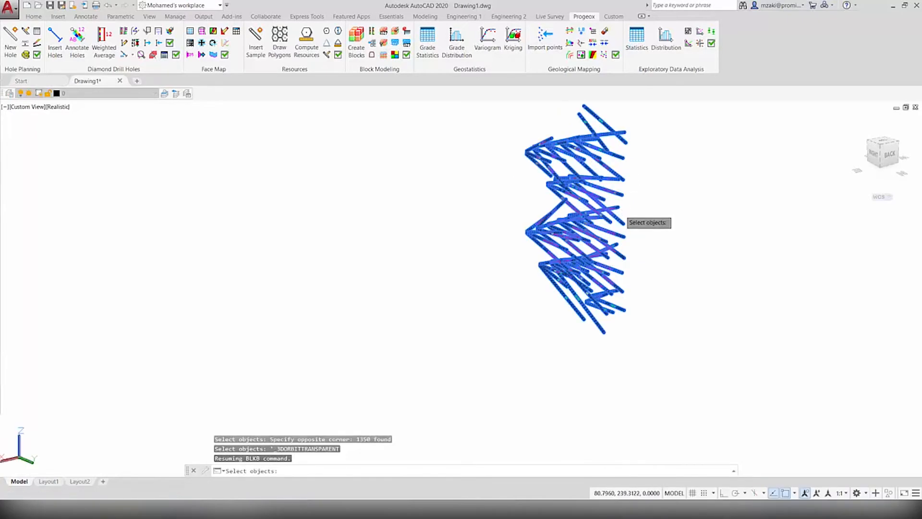
key("Return")
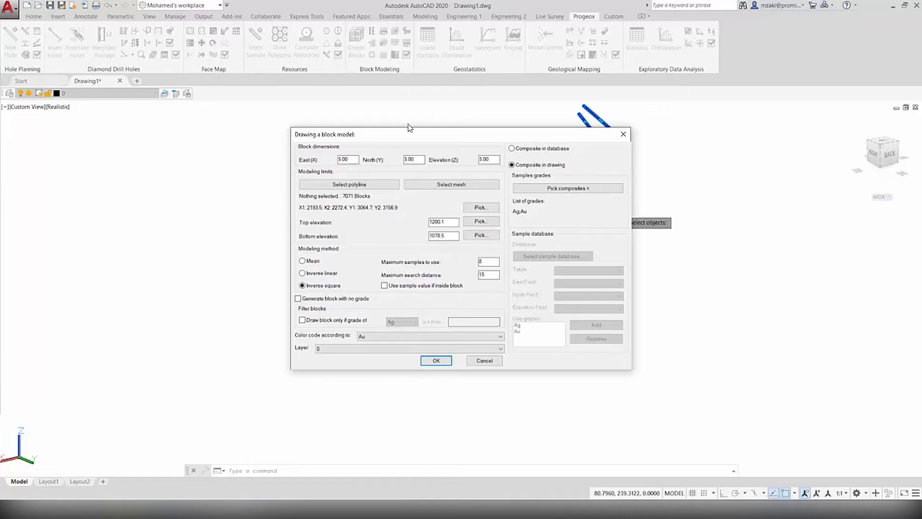
Generate the block model with the configured settings and inspect it from the opposite side
left_click(434, 360)
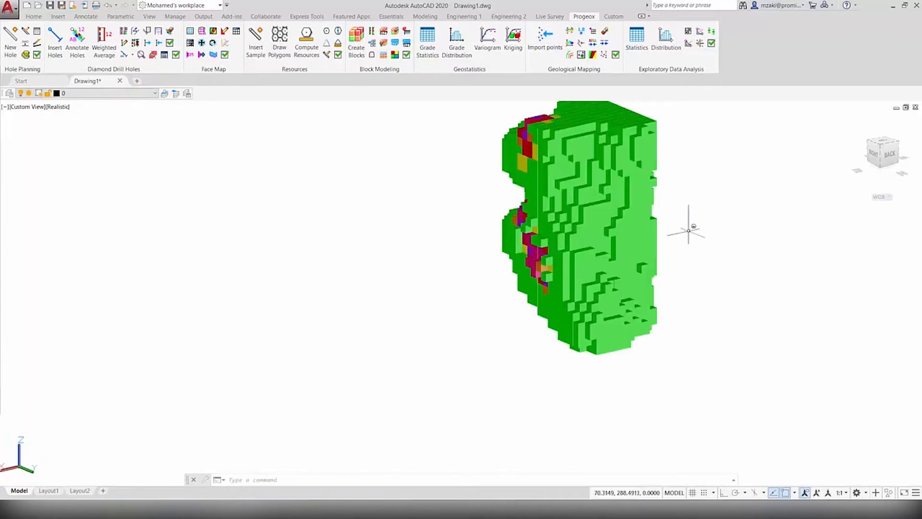
middle_click_drag(691, 202, 421, 305)
scroll(601, 234, "up", 5)
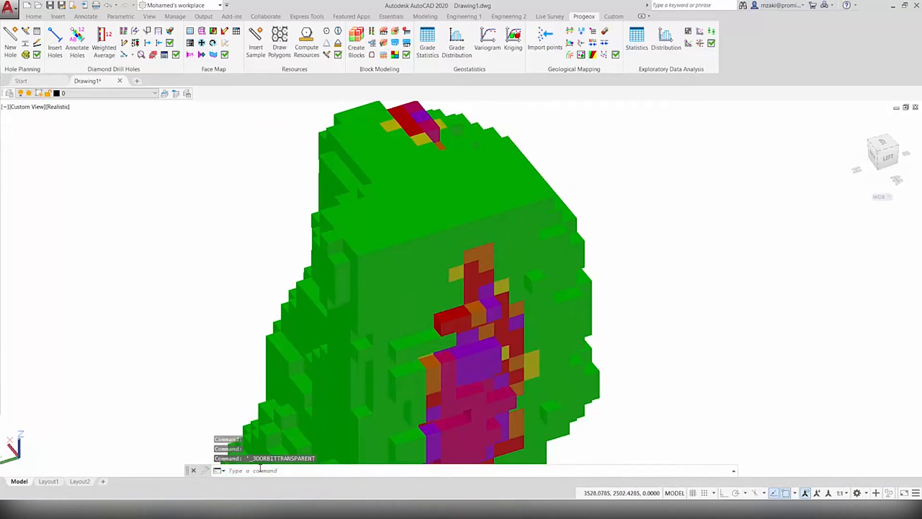
Open the Au grade definition from the grades in the Promine site parameters
left_click(391, 18)
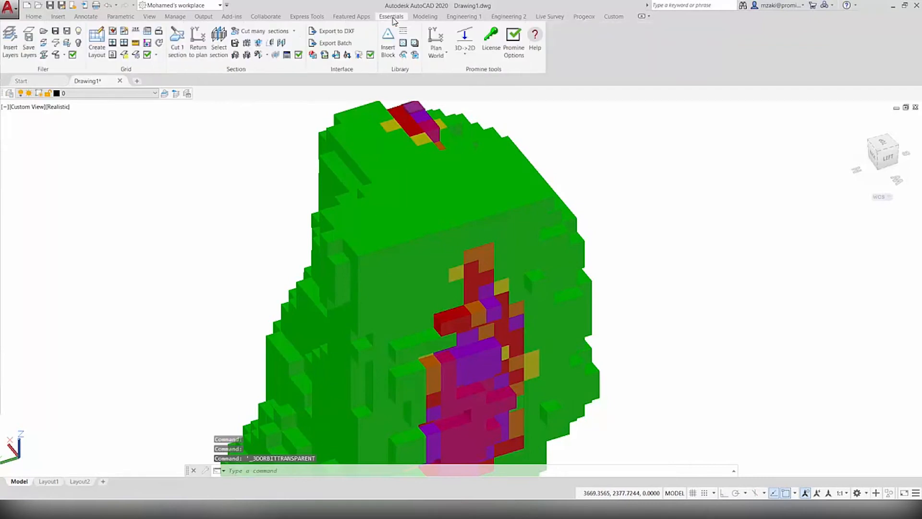
left_click(513, 43)
key("Caps_Lock")
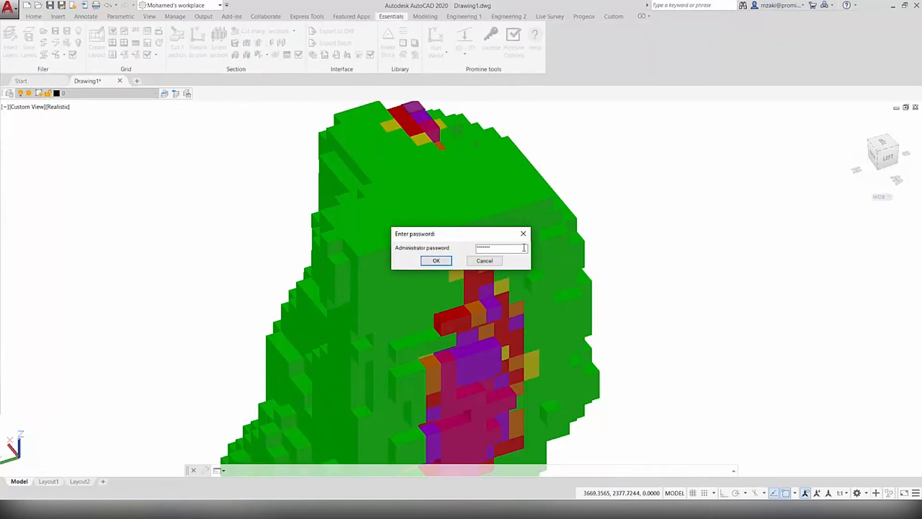
key("Return")
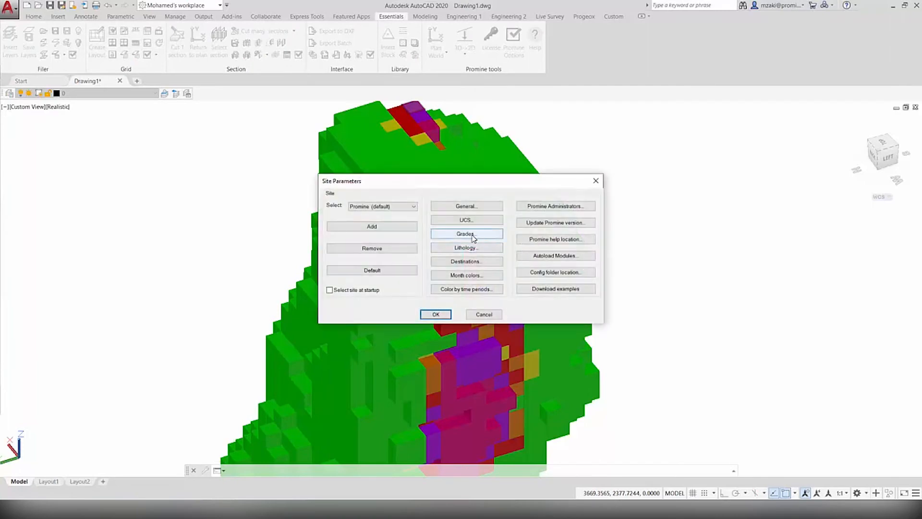
left_click(473, 238)
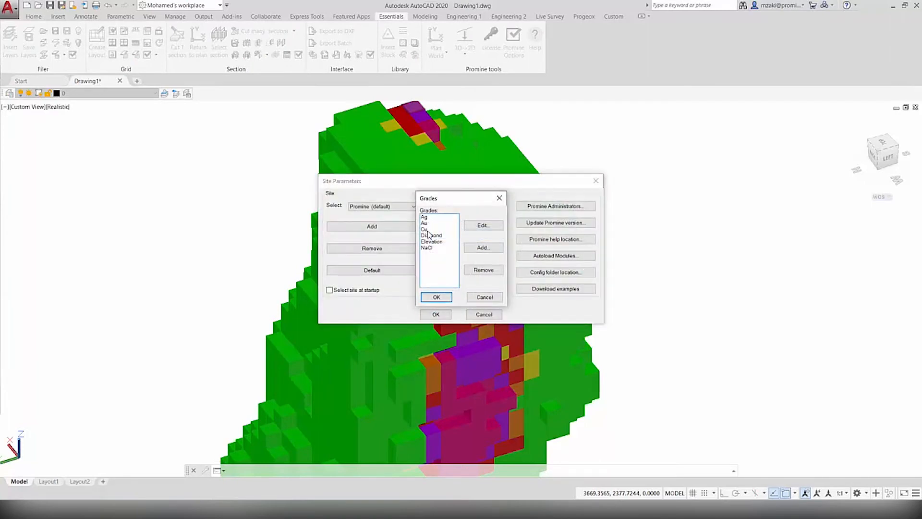
left_click(424, 222)
left_click(483, 226)
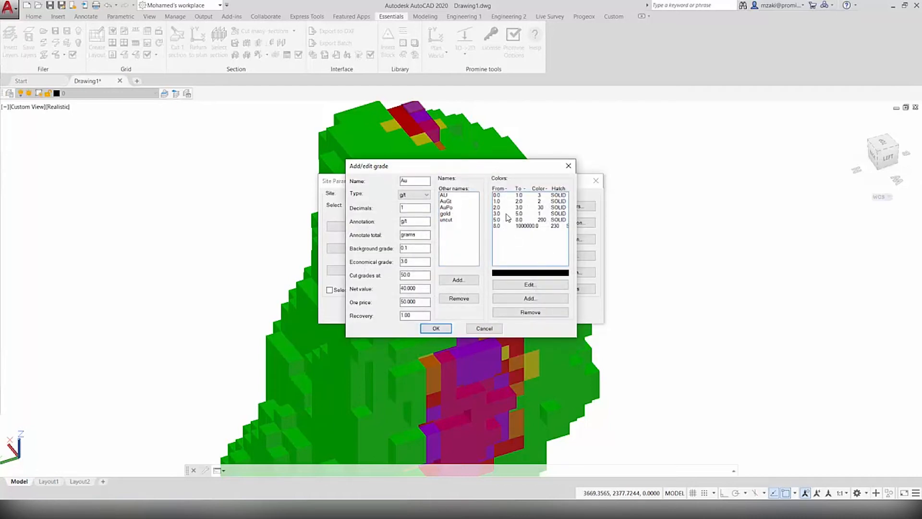
Examine the Au color ranges and the 2.0 to 3.0 range's color settings, then close the site parameters
left_click(511, 195)
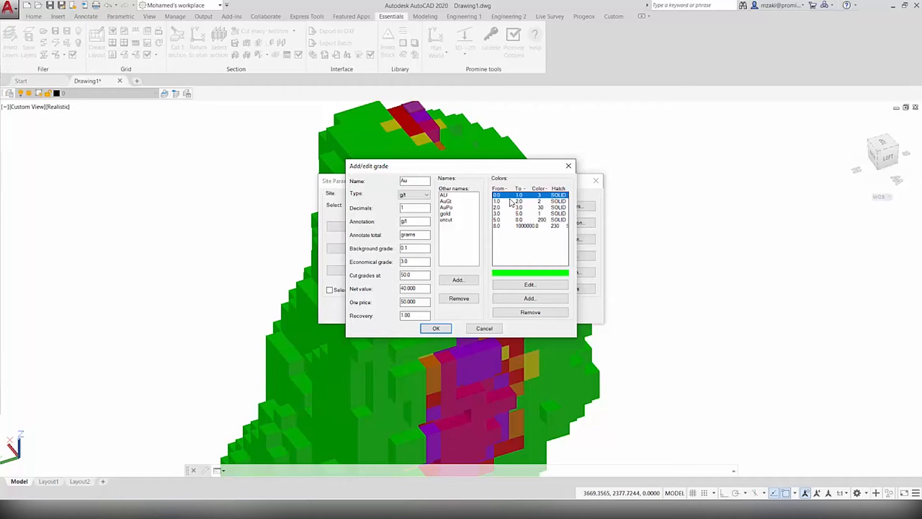
left_click(511, 201)
left_click(514, 208)
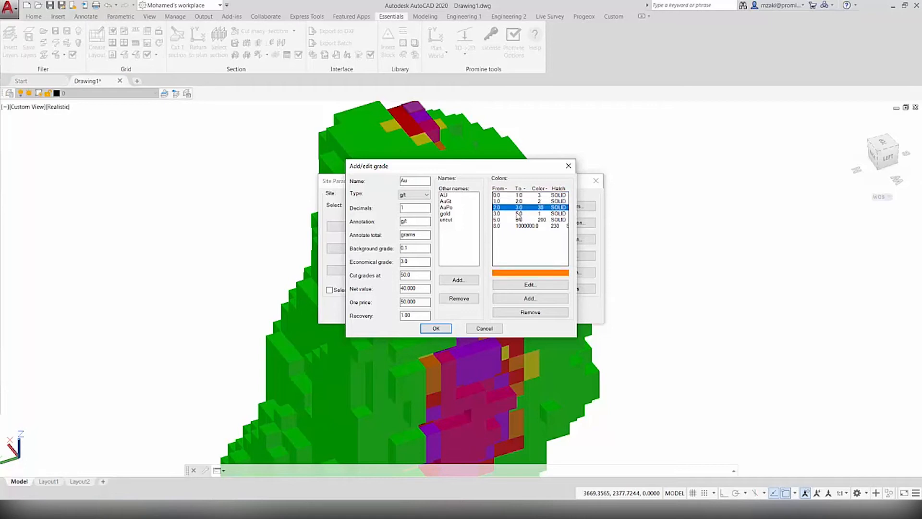
left_click(510, 220)
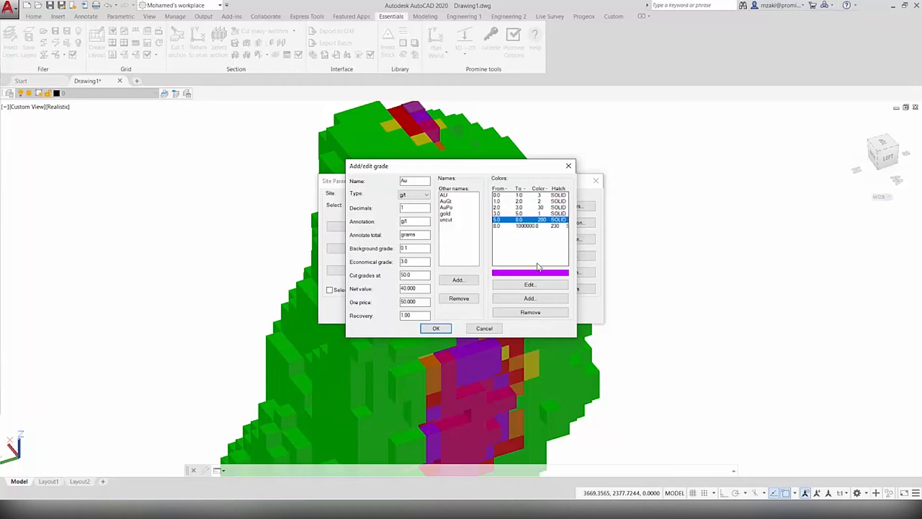
left_click(506, 195)
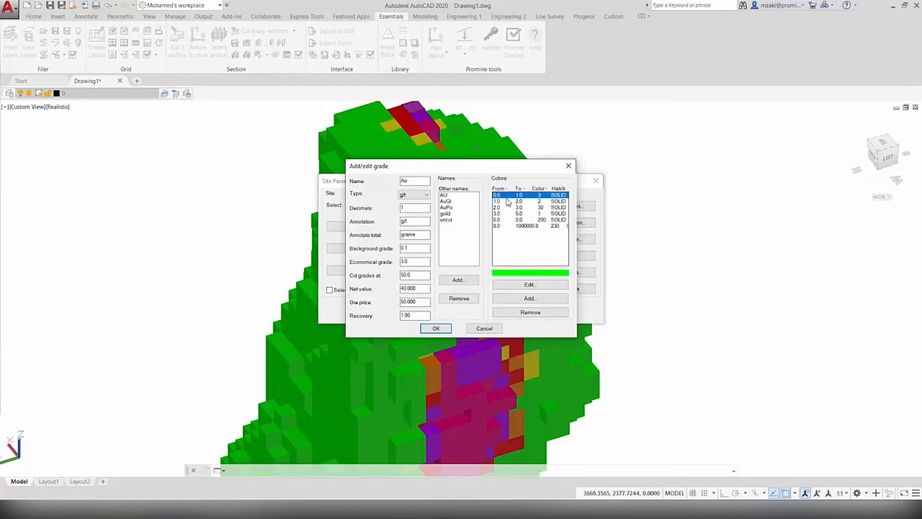
left_click(509, 201)
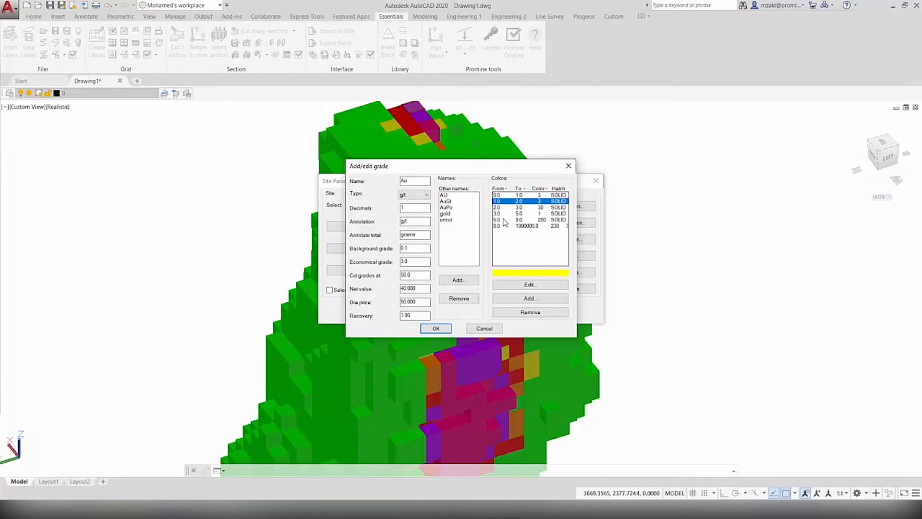
left_click(505, 208)
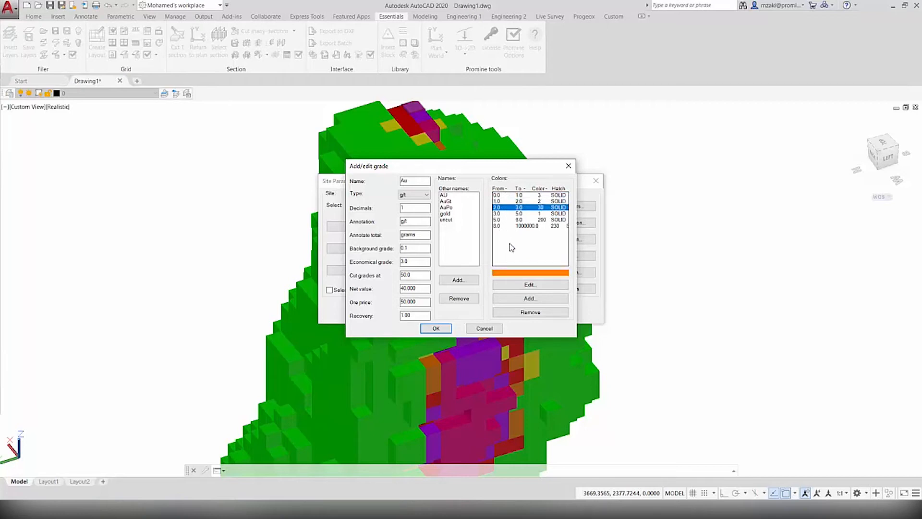
left_click(526, 289)
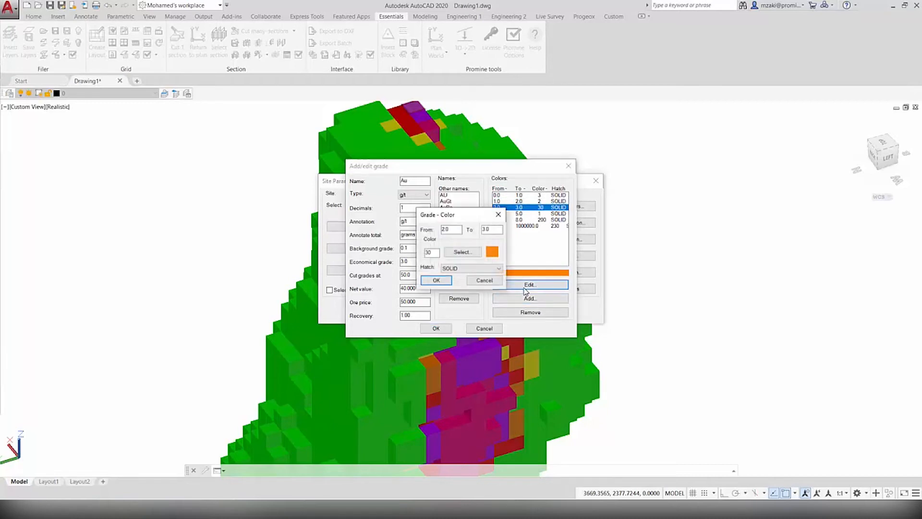
left_click(484, 279)
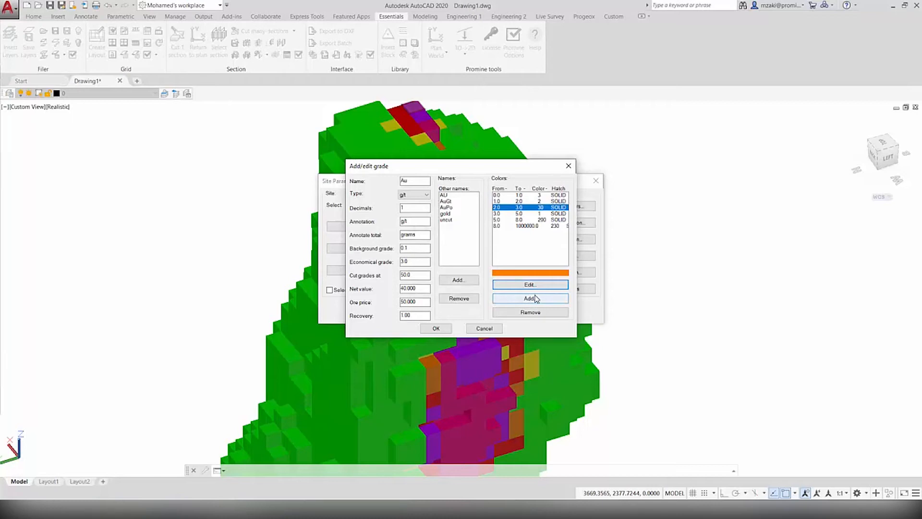
left_click(436, 328)
left_click(435, 295)
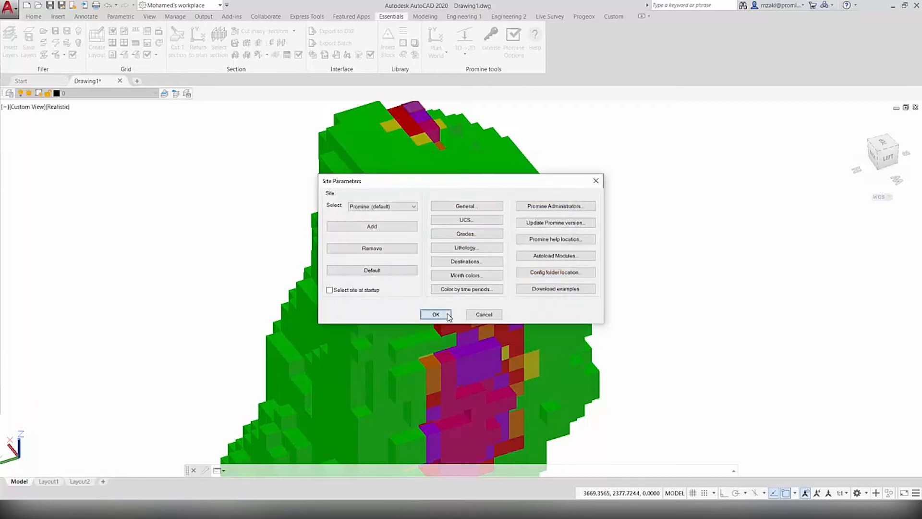
left_click(435, 313)
scroll(506, 197, "down", 2)
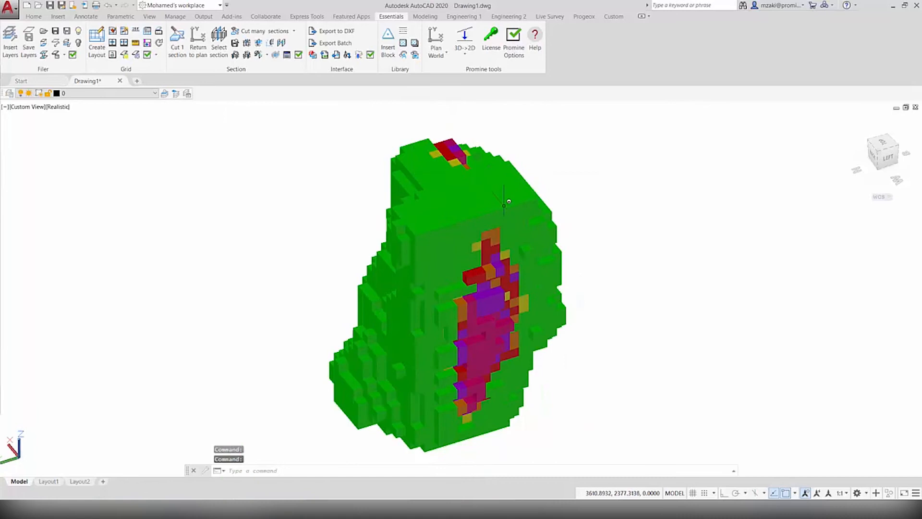
Start the block selection filter and apply it to all the blocks in the model
scroll(477, 214, "up", 2)
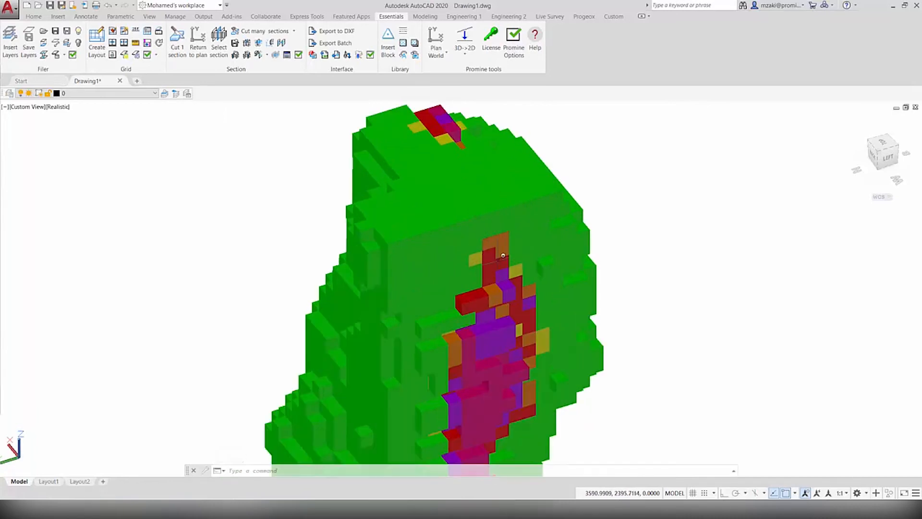
middle_click_drag(501, 288, 496, 243)
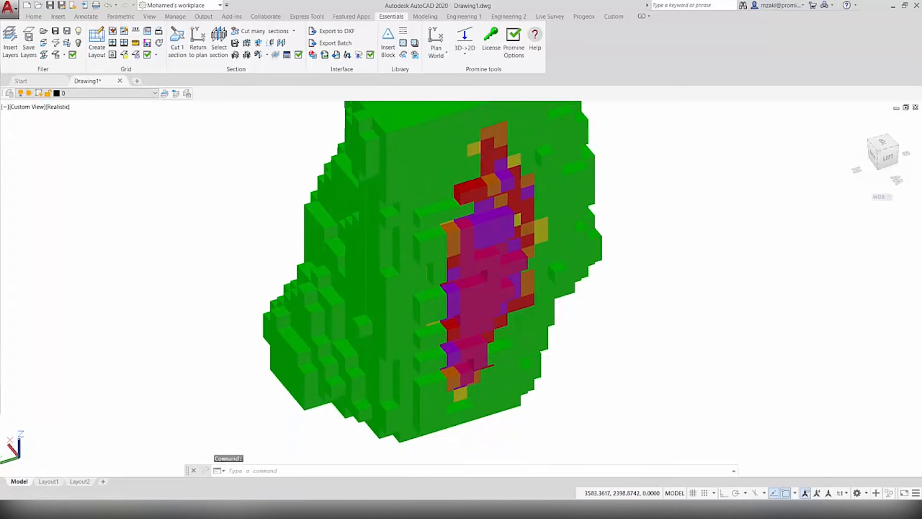
middle_click_drag(485, 169, 486, 225)
scroll(486, 225, "down", 2)
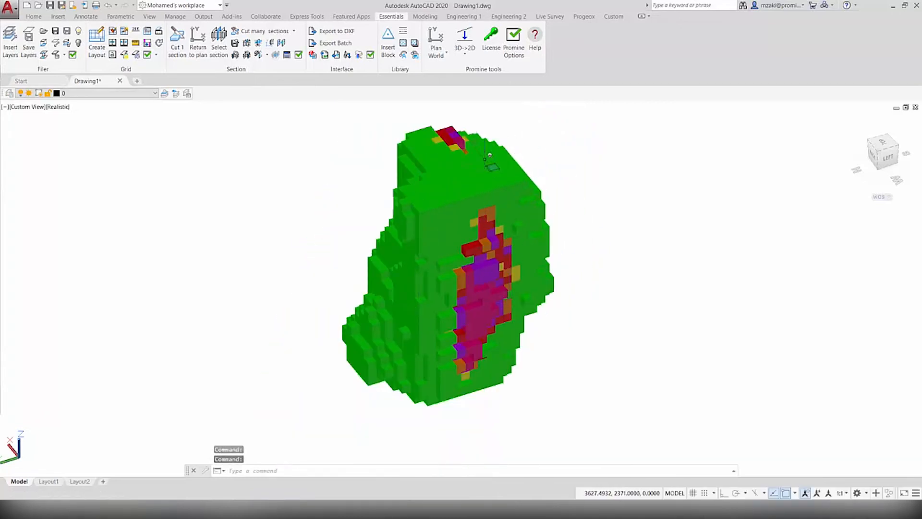
left_click(584, 16)
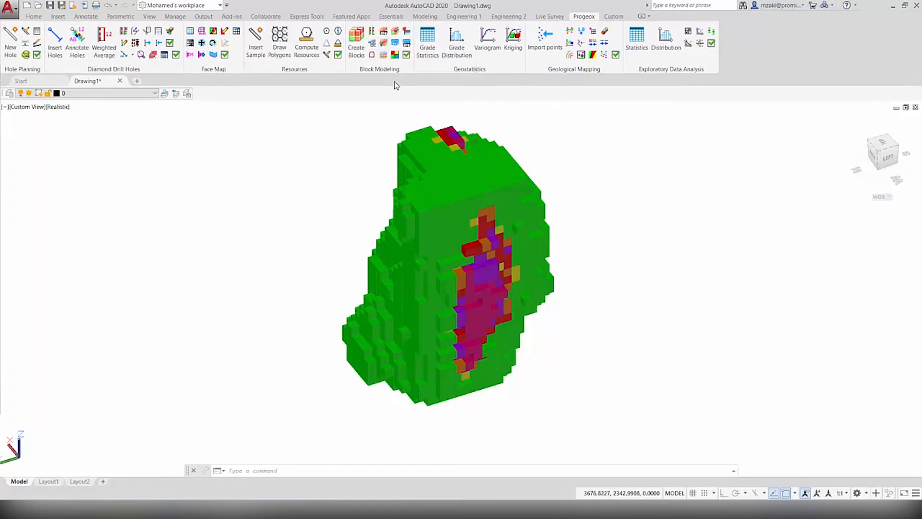
left_click(384, 44)
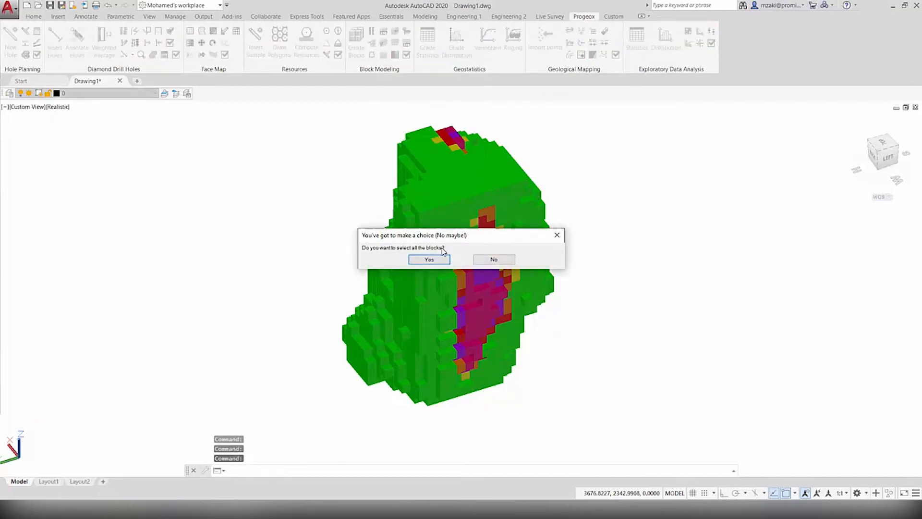
left_click(430, 259)
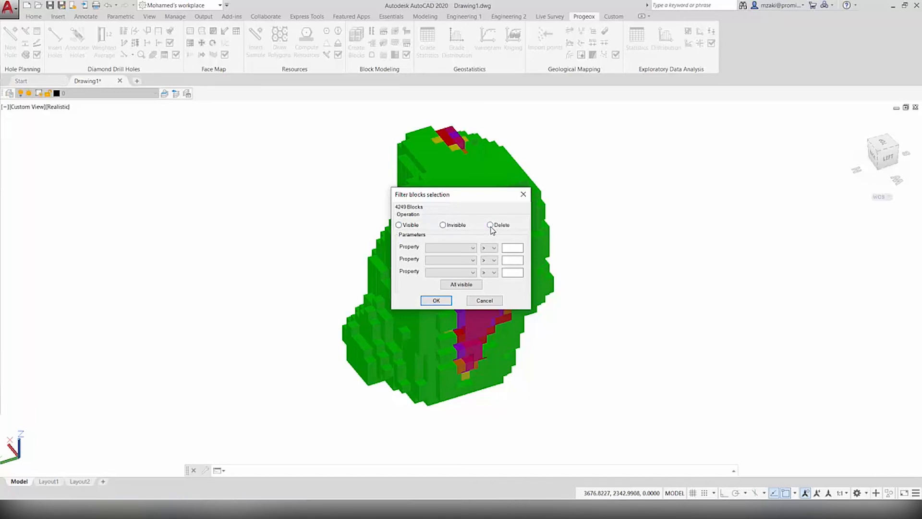
Filter the blocks with a property condition that removes the low-grade green blocks from the display
left_click(450, 248)
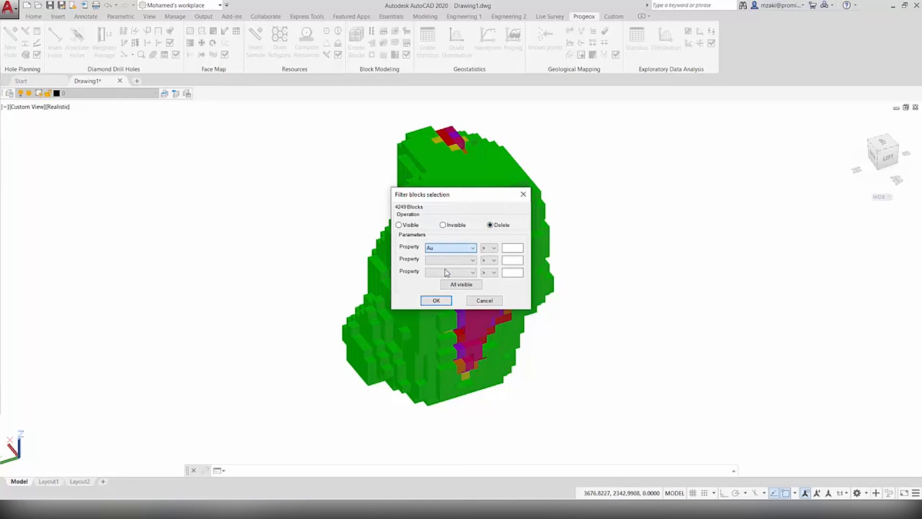
left_click(489, 248)
left_click(491, 270)
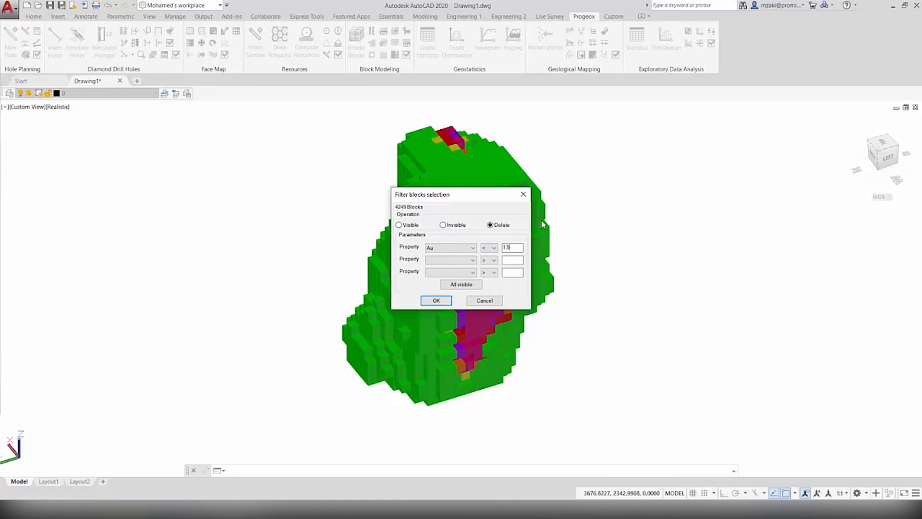
left_click(436, 300)
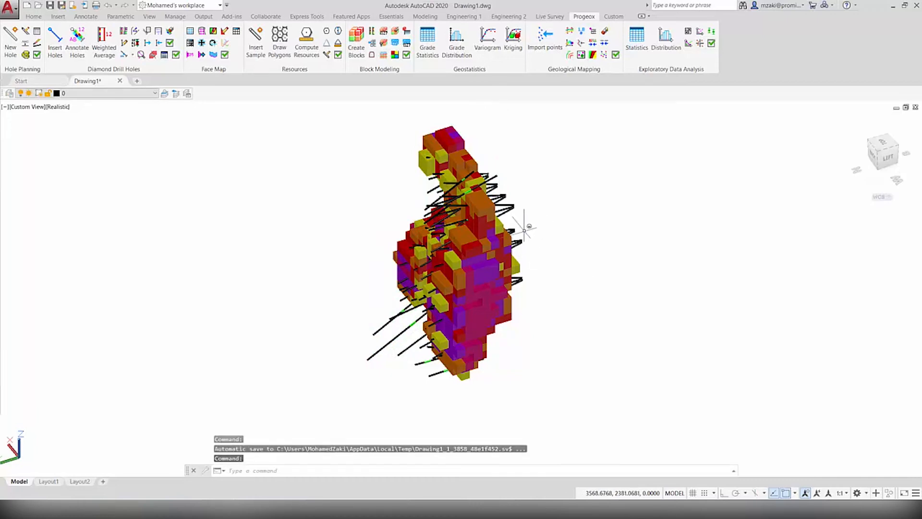
Inspect the filtered block model from the front and return it to plan view with the secp command
scroll(524, 230, "up", 3)
scroll(380, 255, "down", 4)
middle_click_drag(391, 250, 601, 226, "shift")
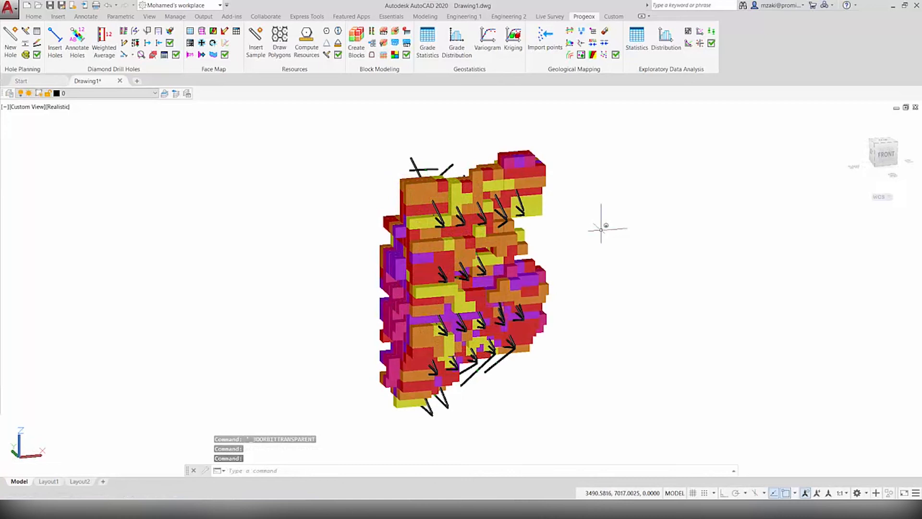
type("sec")
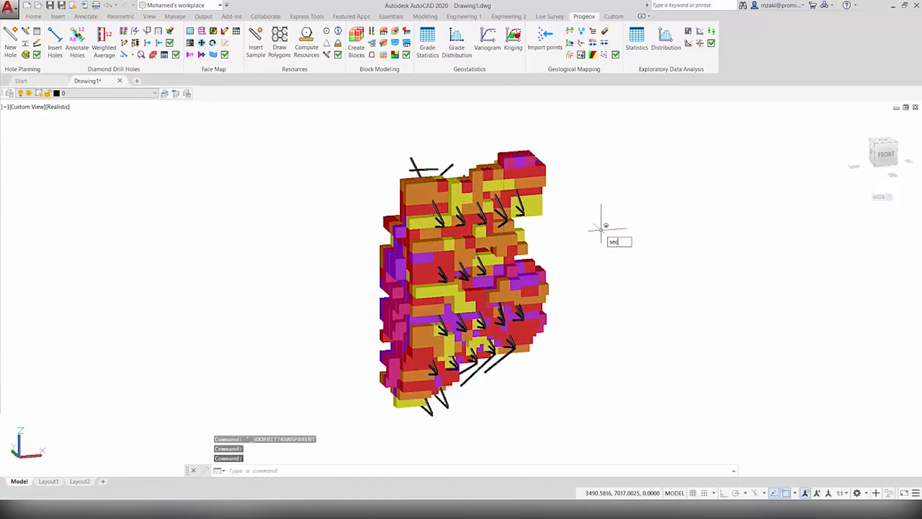
type("p")
key("Return")
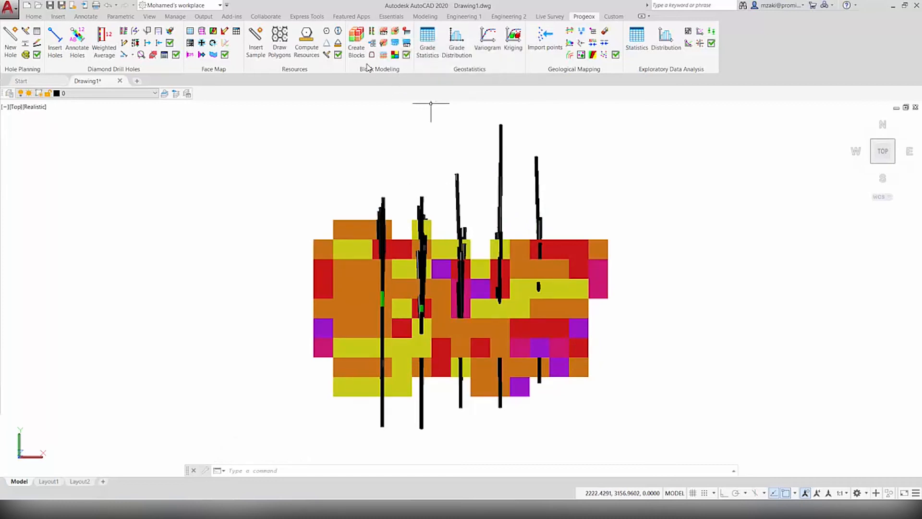
Start the block model resources computation without a limit and select all the displayed blocks
left_click(384, 32)
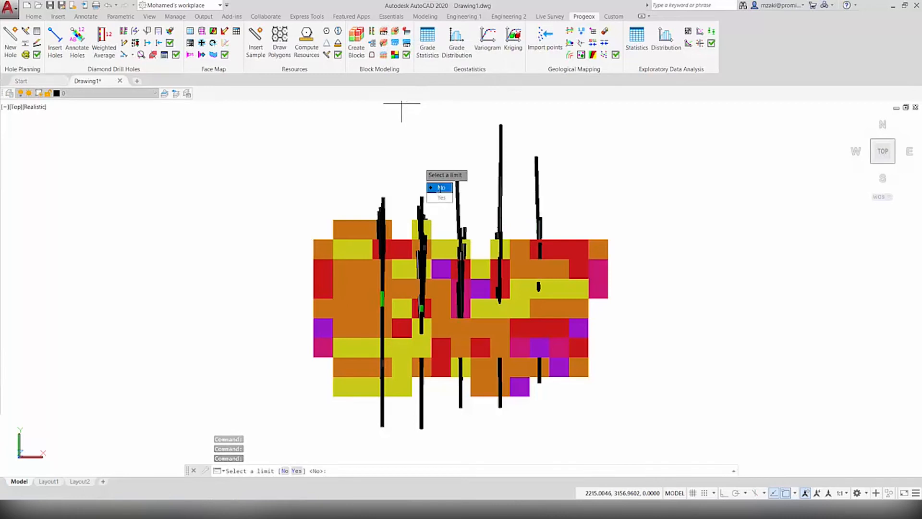
left_click(440, 190)
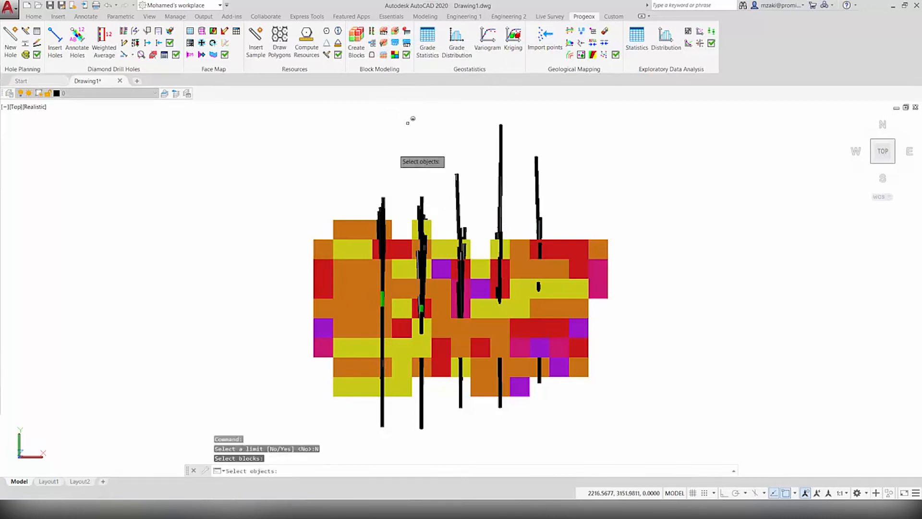
left_click(291, 169)
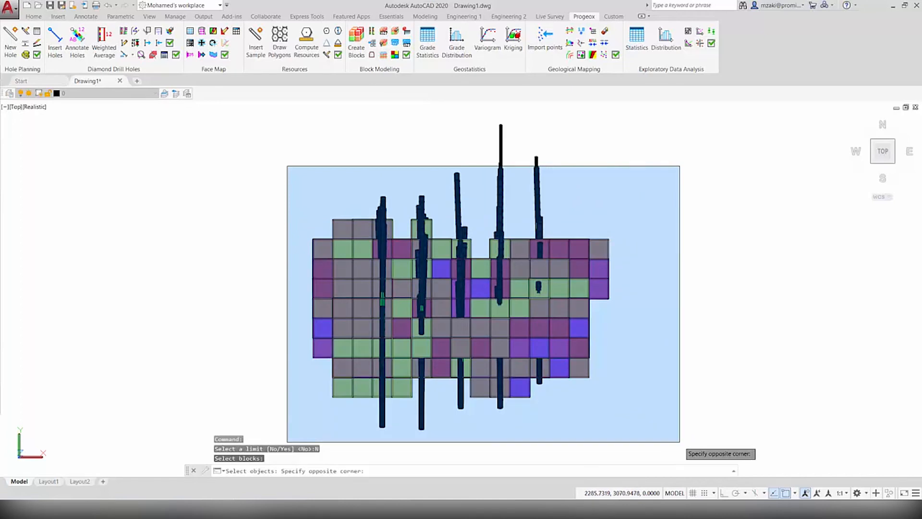
left_click(682, 437)
key("Return")
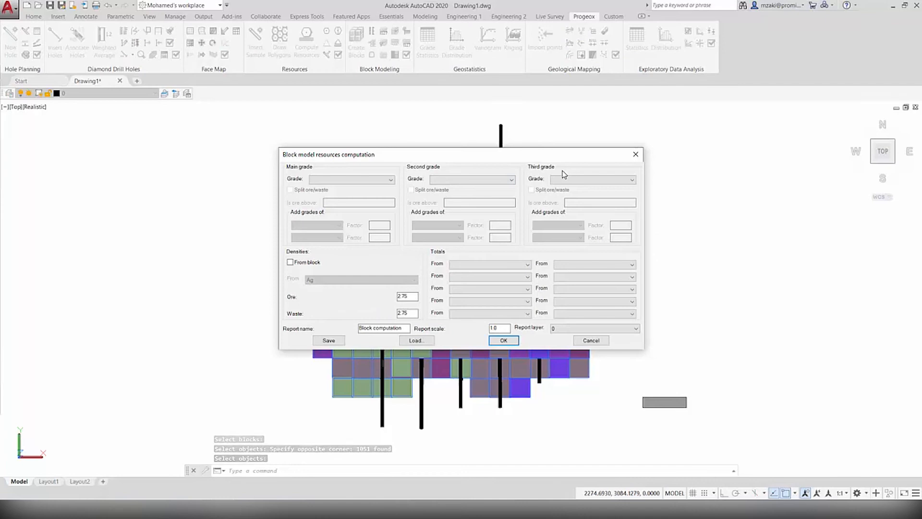
Set the main grade to Au and split ore from waste with ore above 2
left_click(319, 180)
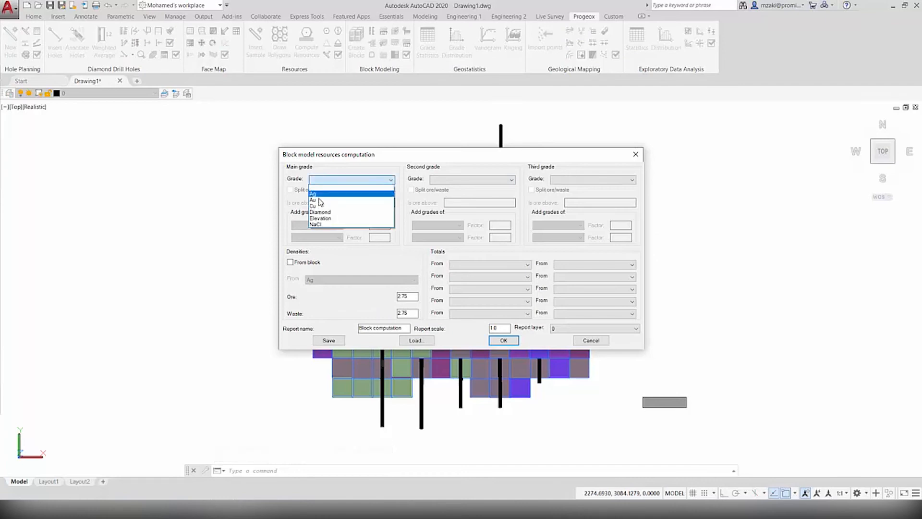
left_click(323, 179)
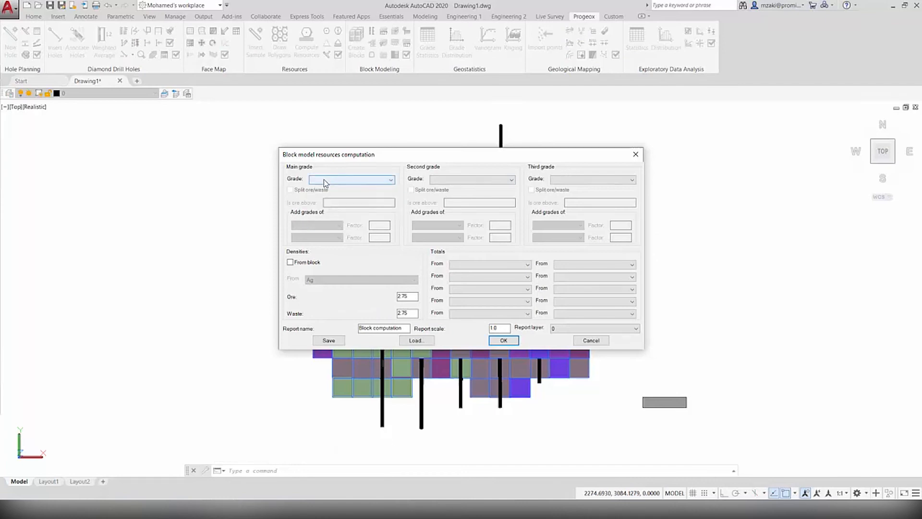
left_click(324, 179)
left_click(324, 200)
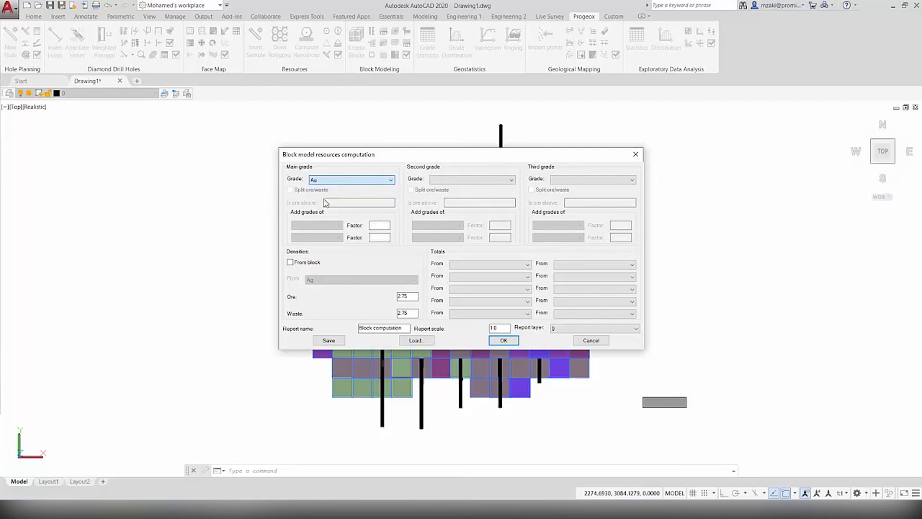
left_click(290, 191)
left_click(352, 202)
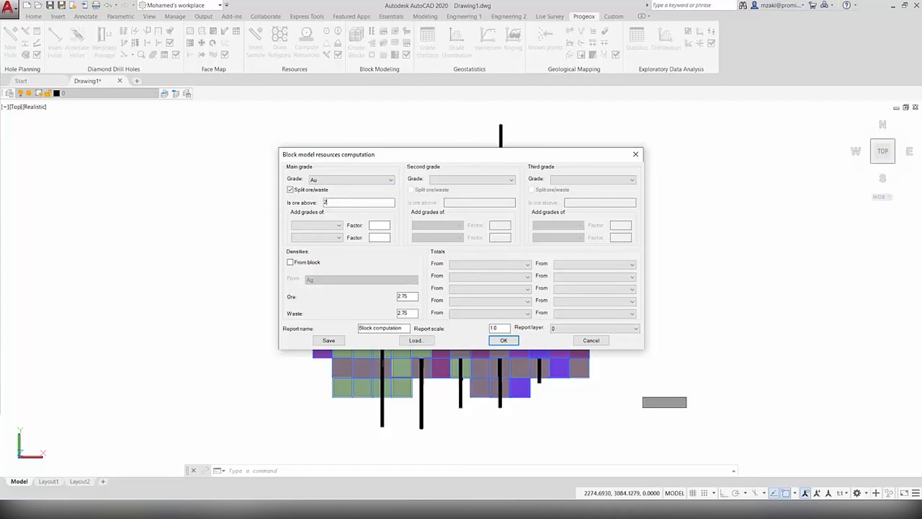
Run the computation with Ag grades added at a factor of 0.015 and a report scale of 5
left_click(322, 229)
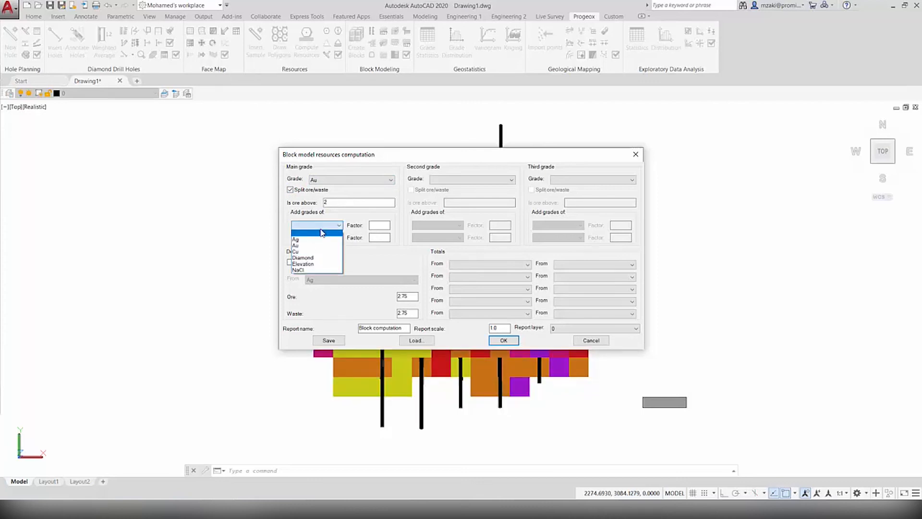
left_click(318, 241)
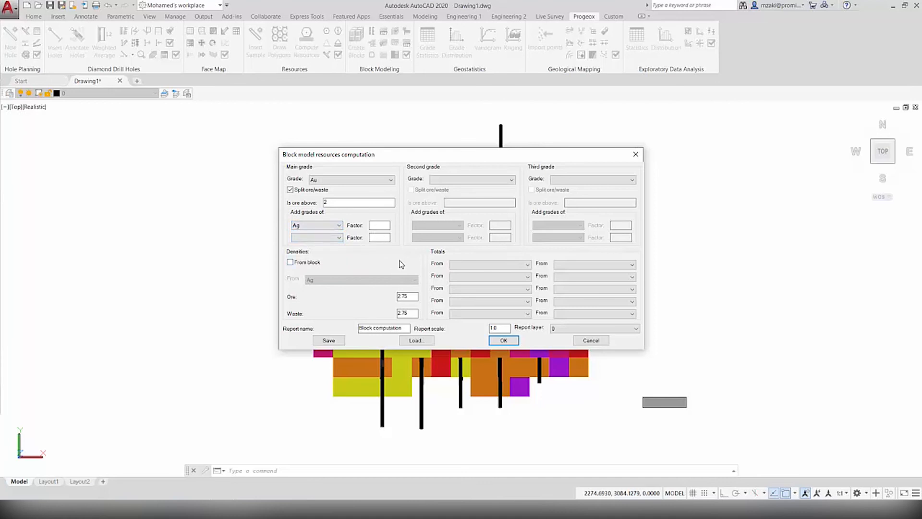
type("0.015")
left_click(555, 329)
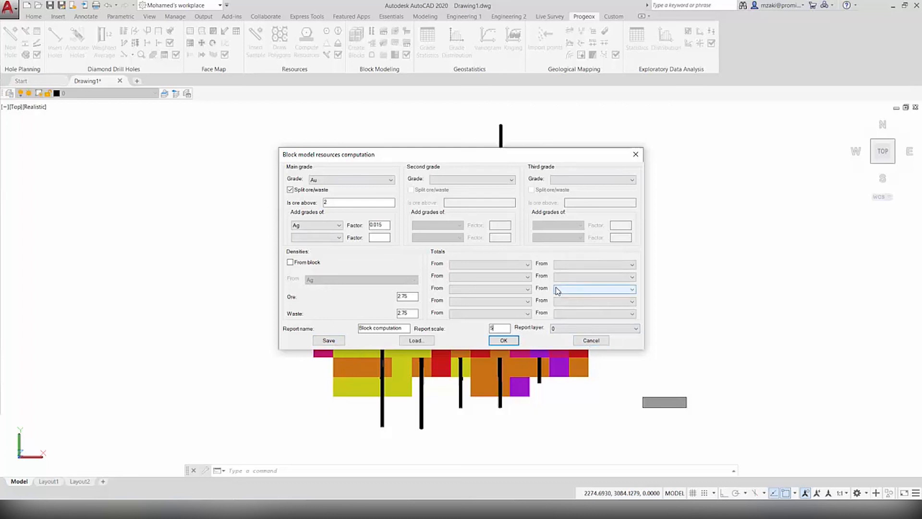
left_click(503, 340)
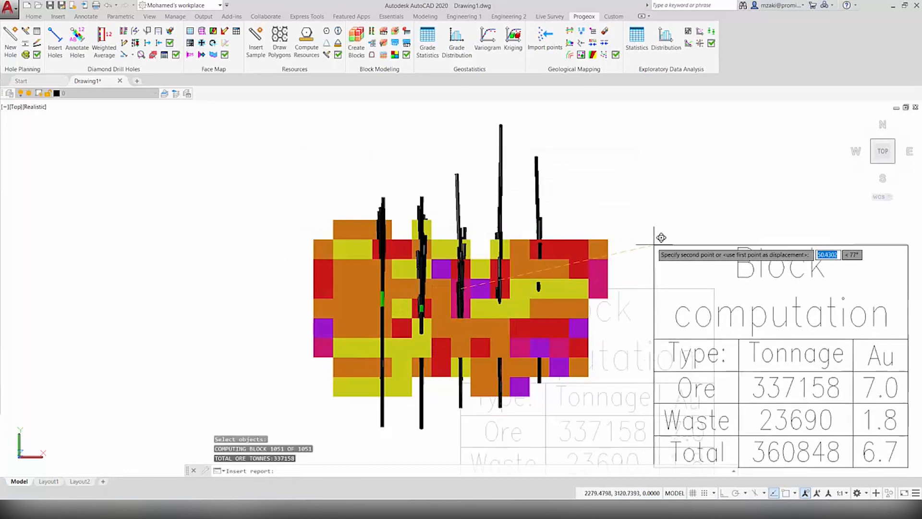
Place the block computation report table beside the block model and examine its rows
left_click(650, 176)
middle_click_drag(788, 257, 508, 269)
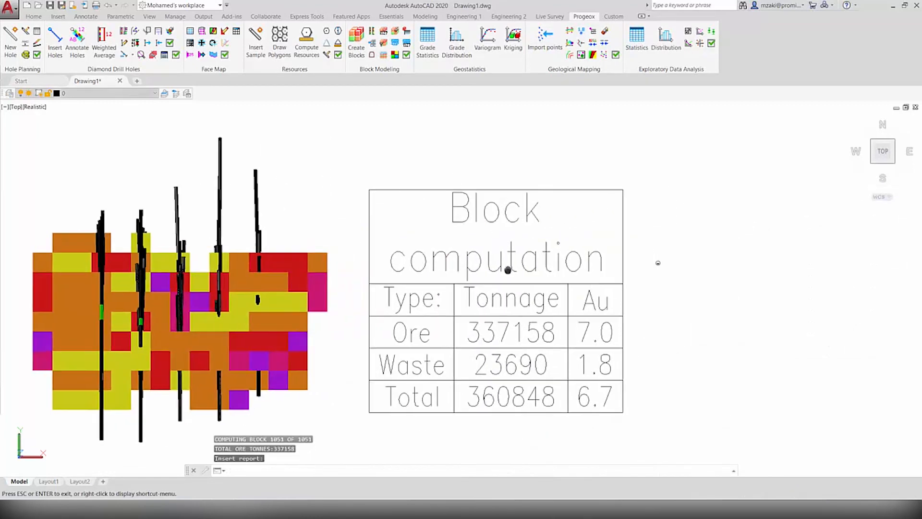
scroll(495, 279, "up", 3)
scroll(496, 281, "down", 4)
left_click(503, 310)
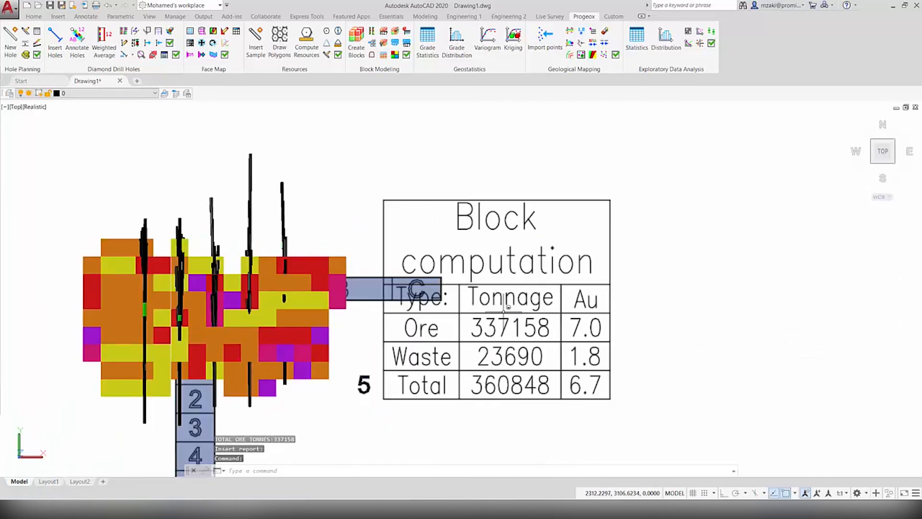
key("Escape")
middle_click_drag(503, 310, 507, 276)
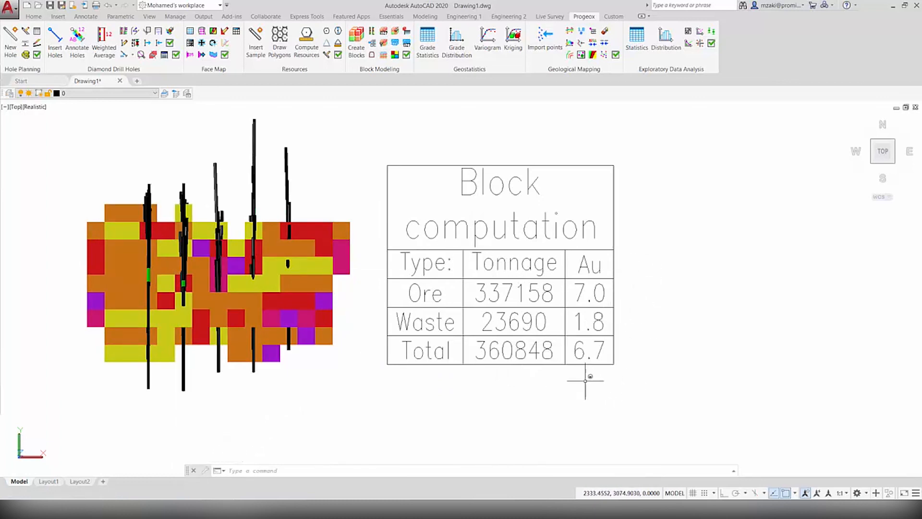
Export the block computation table to the Desktop as the comma-delimited file Table1.csv
left_click(620, 386)
left_click(445, 223)
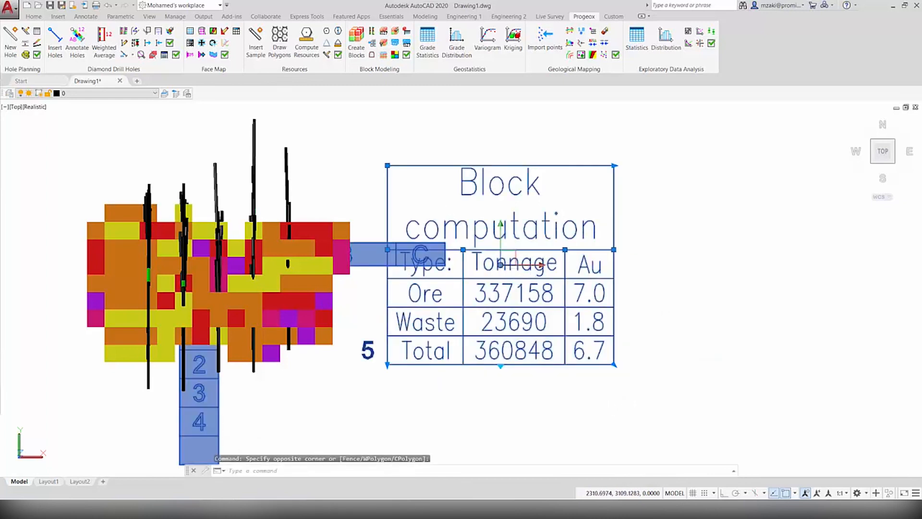
right_click(500, 264)
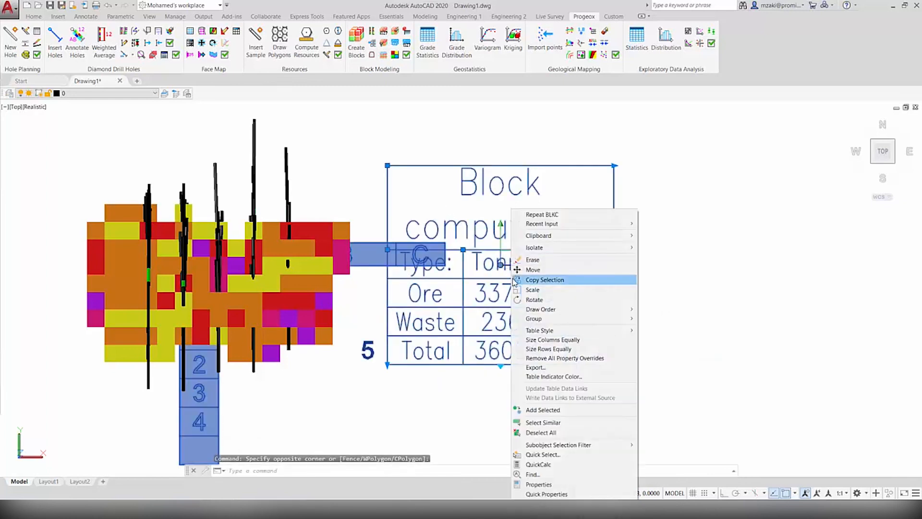
left_click(534, 367)
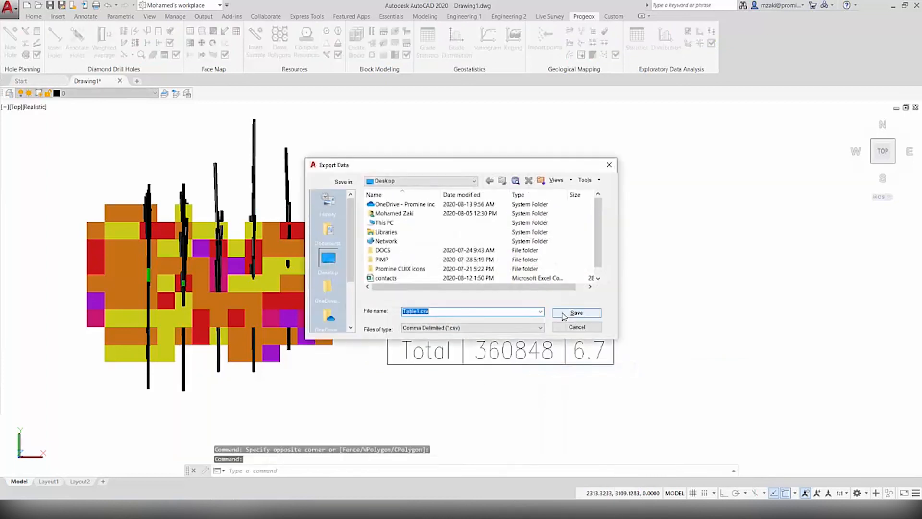
left_click(576, 313)
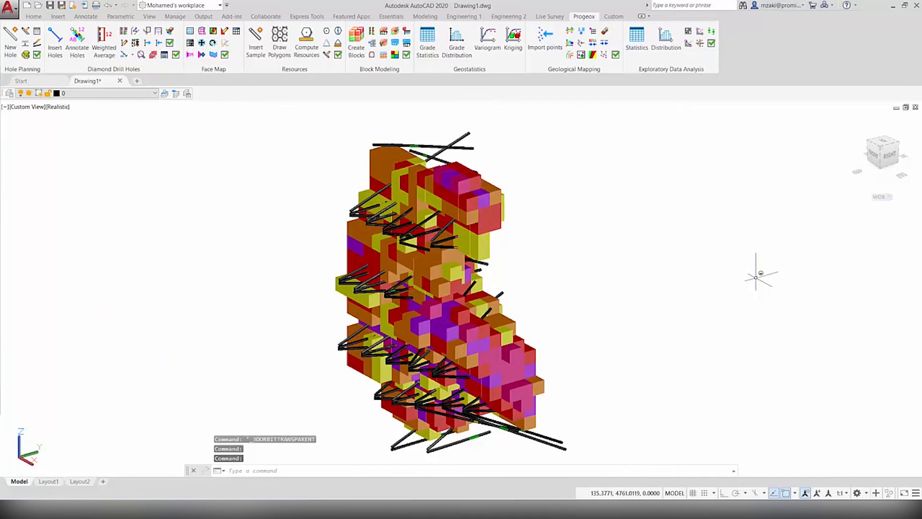